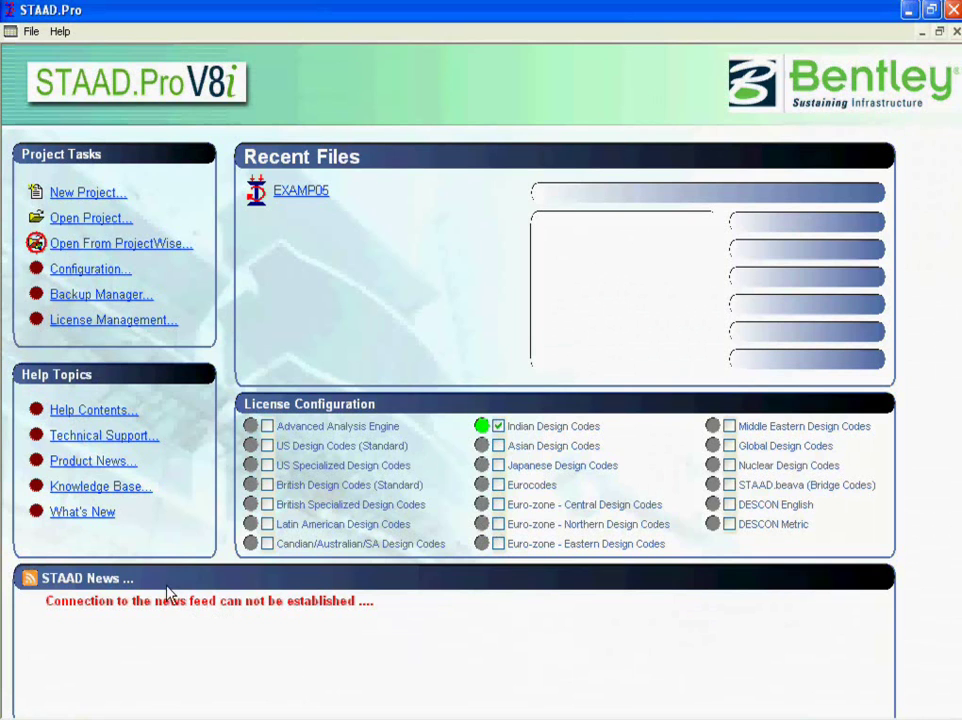
# Start a new project as a Plane structure with the file name EXAMPLE1
pyautogui.click(82, 193)
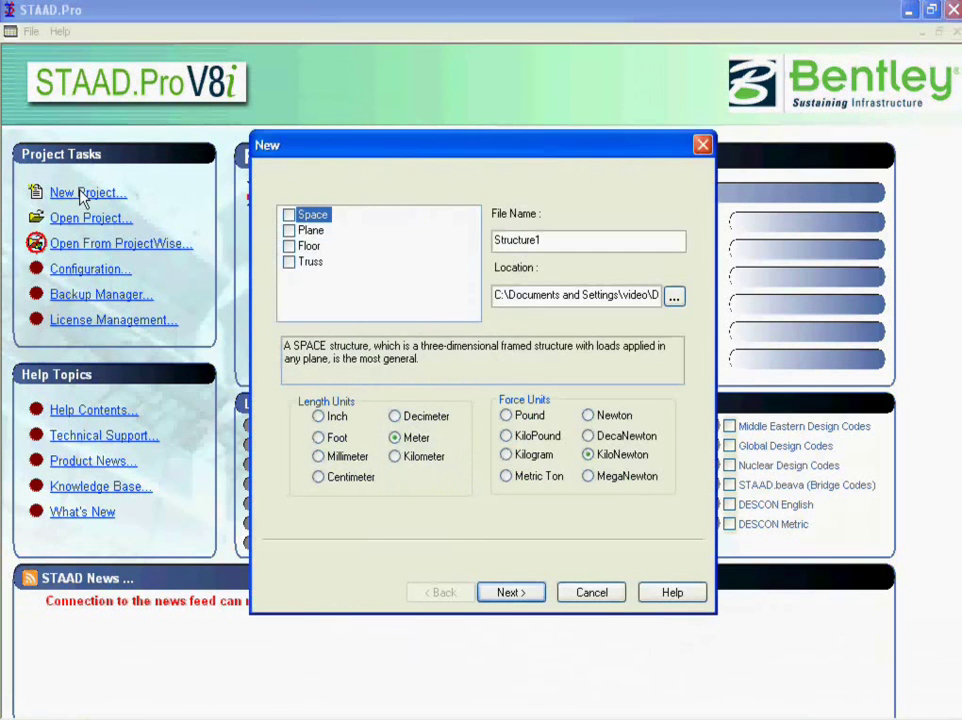
pyautogui.click(289, 234)
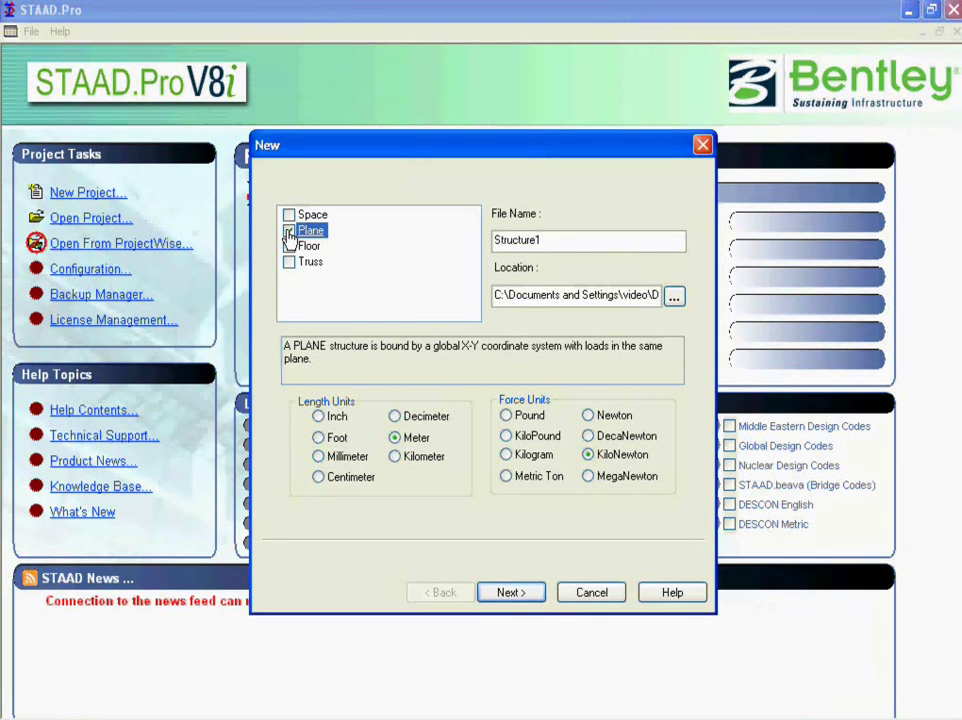
pyautogui.click(289, 232)
pyautogui.doubleClick(558, 247)
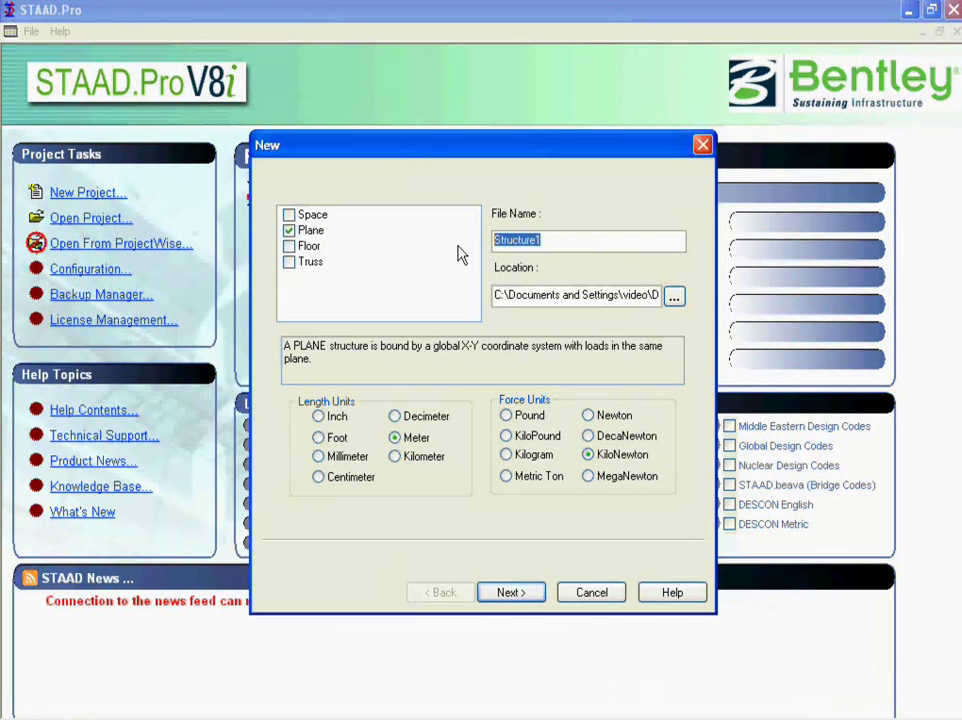
pyautogui.write('EXAMPLE1')
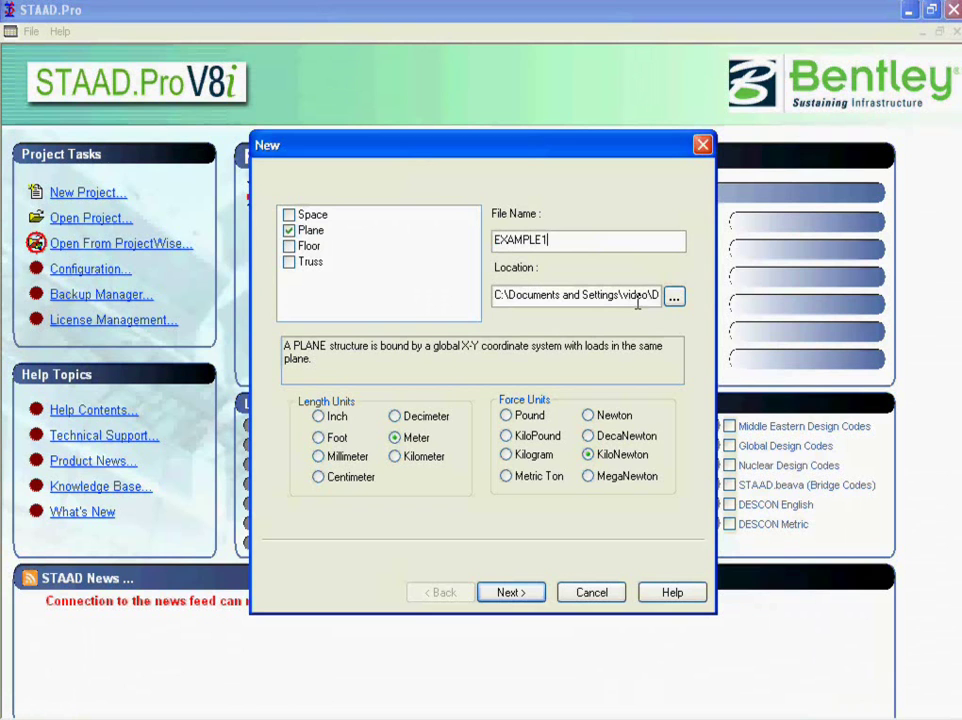
# Set the project location to Local Disk (C:) and create the project with the Add Beam starting option
pyautogui.click(674, 298)
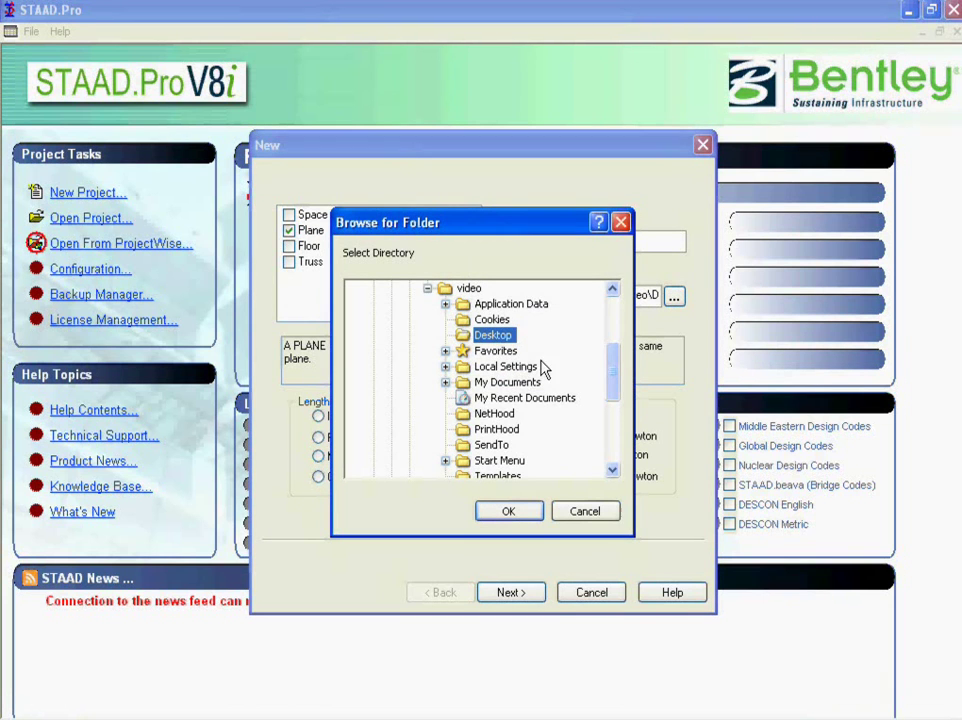
pyautogui.moveTo(612, 374); pyautogui.dragTo(612, 325)
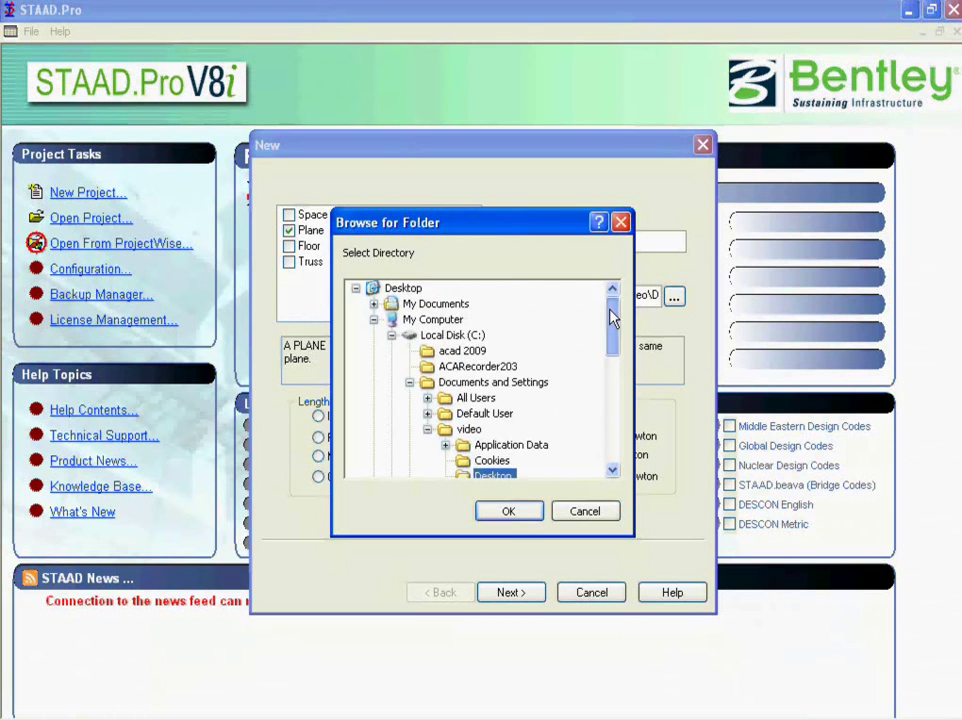
pyautogui.click(458, 337)
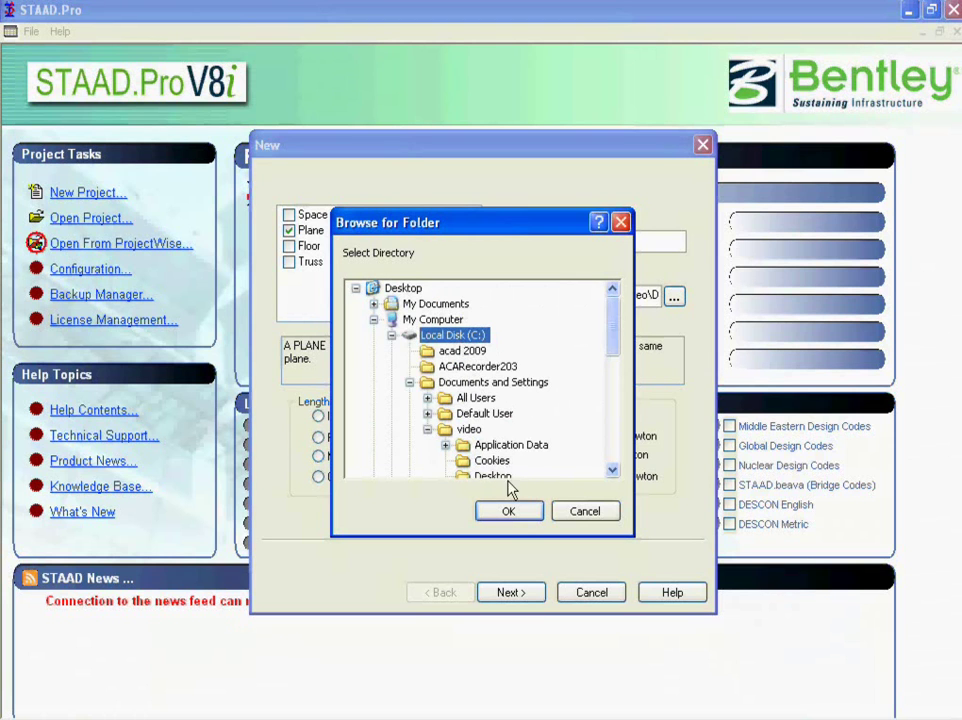
pyautogui.click(515, 511)
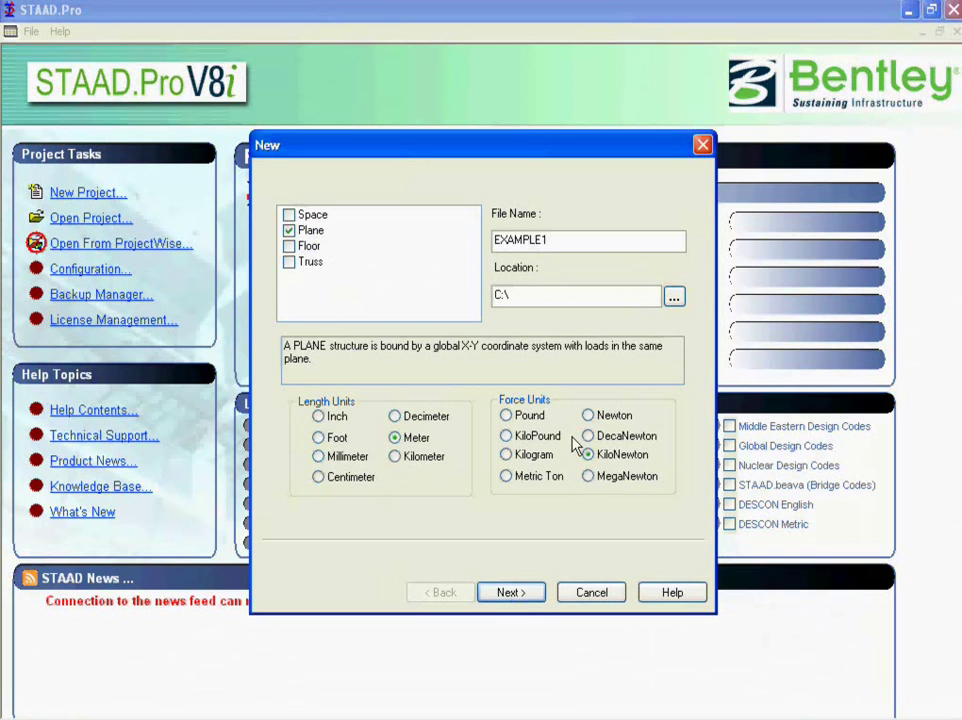
pyautogui.click(513, 593)
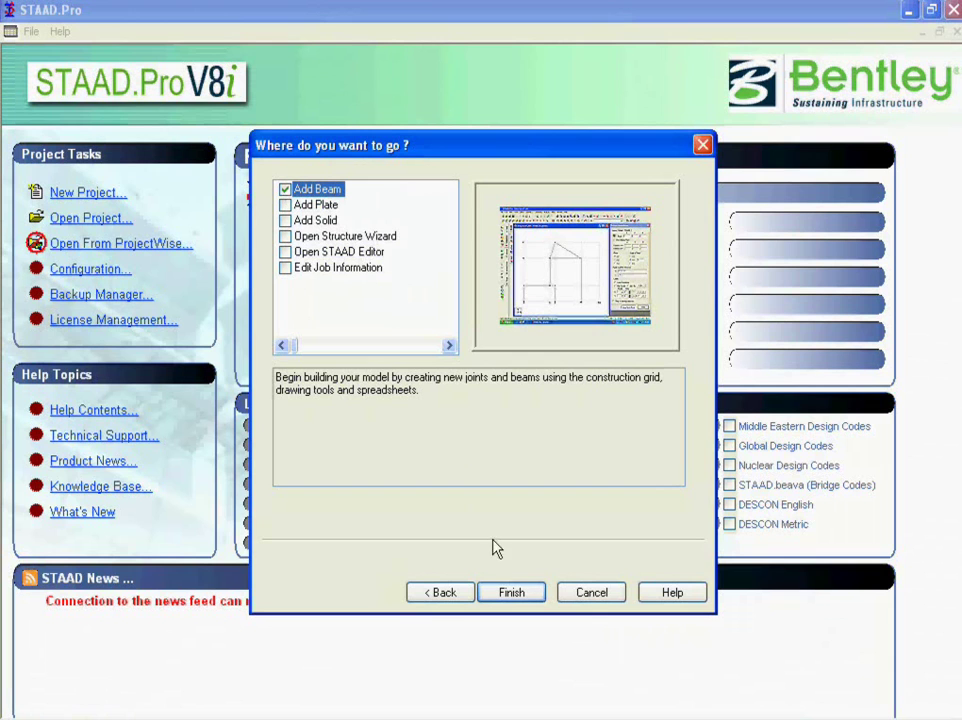
pyautogui.click(511, 594)
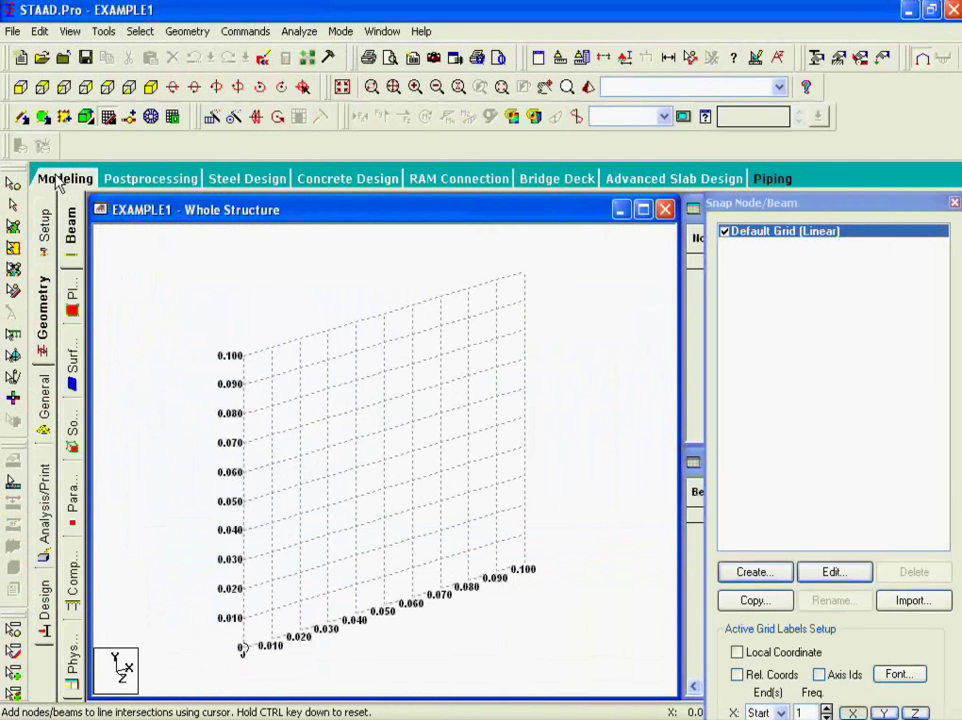
# Review the modeling pages for job information, beam geometry, section properties and supports
pyautogui.click(42, 232)
pyautogui.click(44, 303)
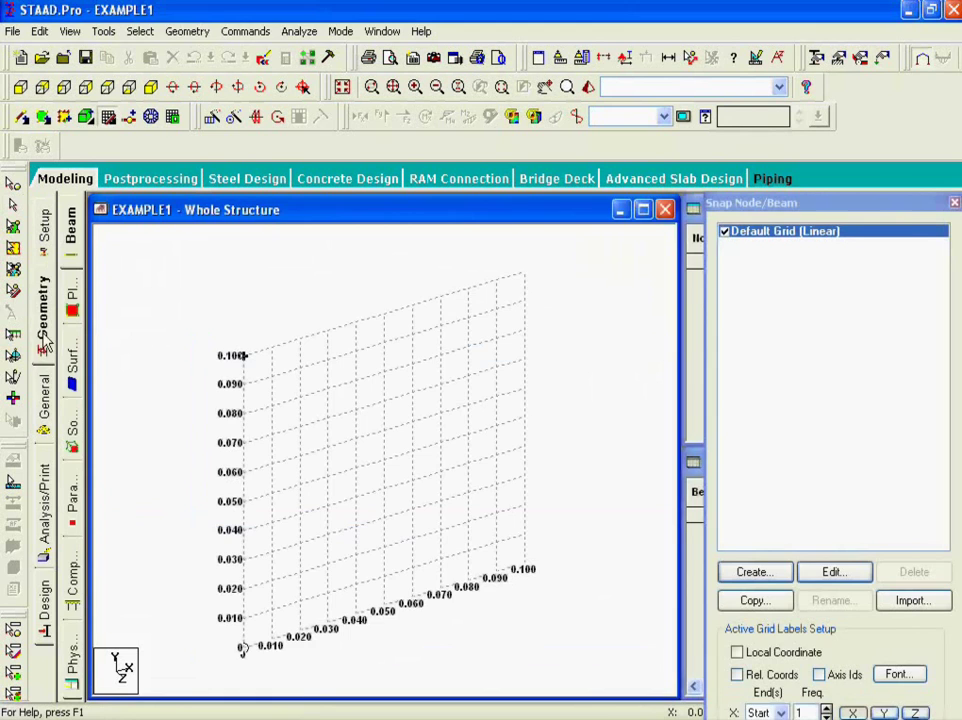
pyautogui.click(45, 398)
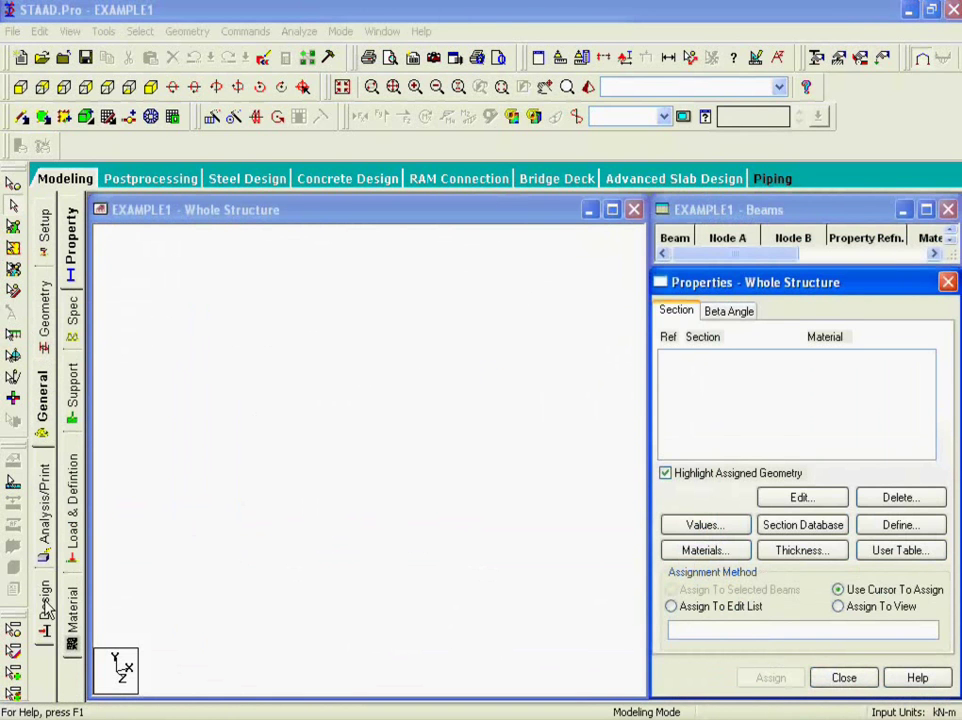
pyautogui.click(42, 222)
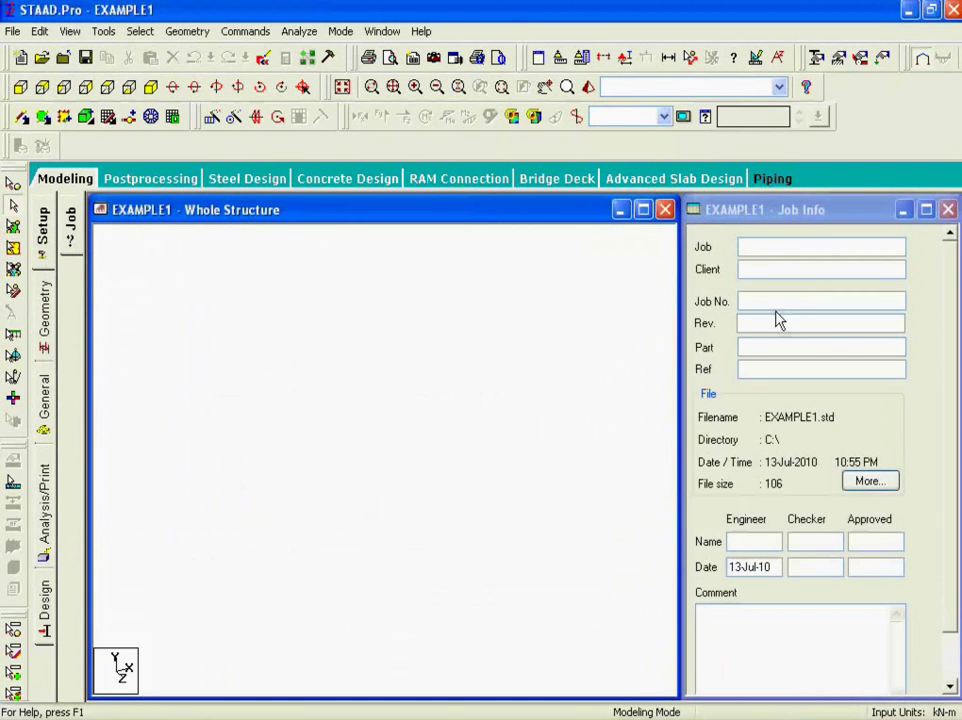
pyautogui.click(756, 248)
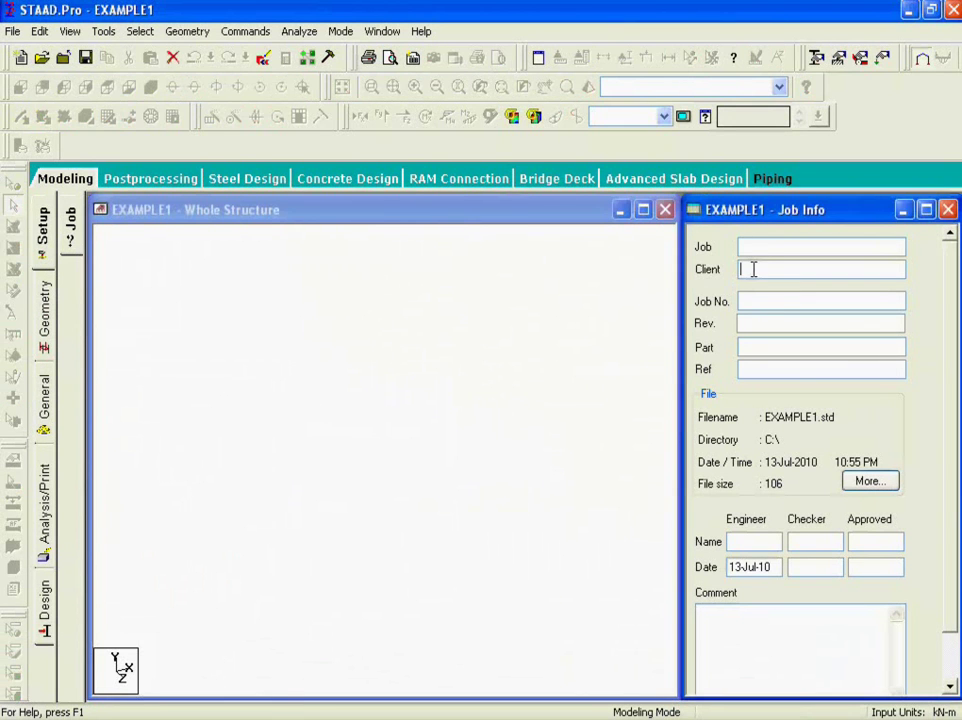
pyautogui.click(751, 248)
pyautogui.click(46, 322)
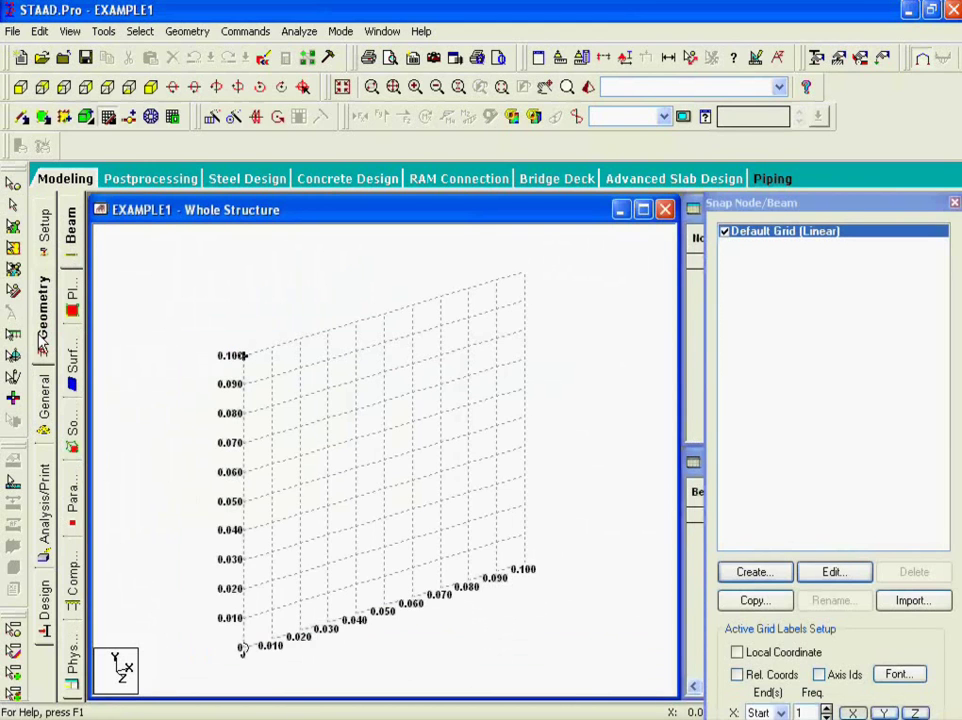
pyautogui.click(72, 240)
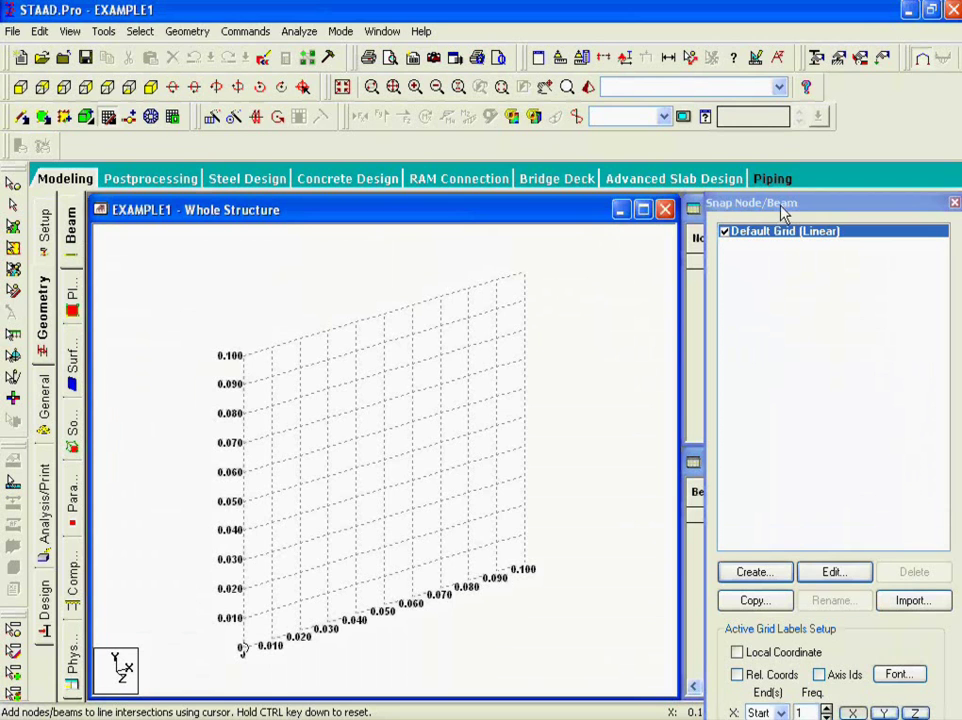
pyautogui.click(43, 398)
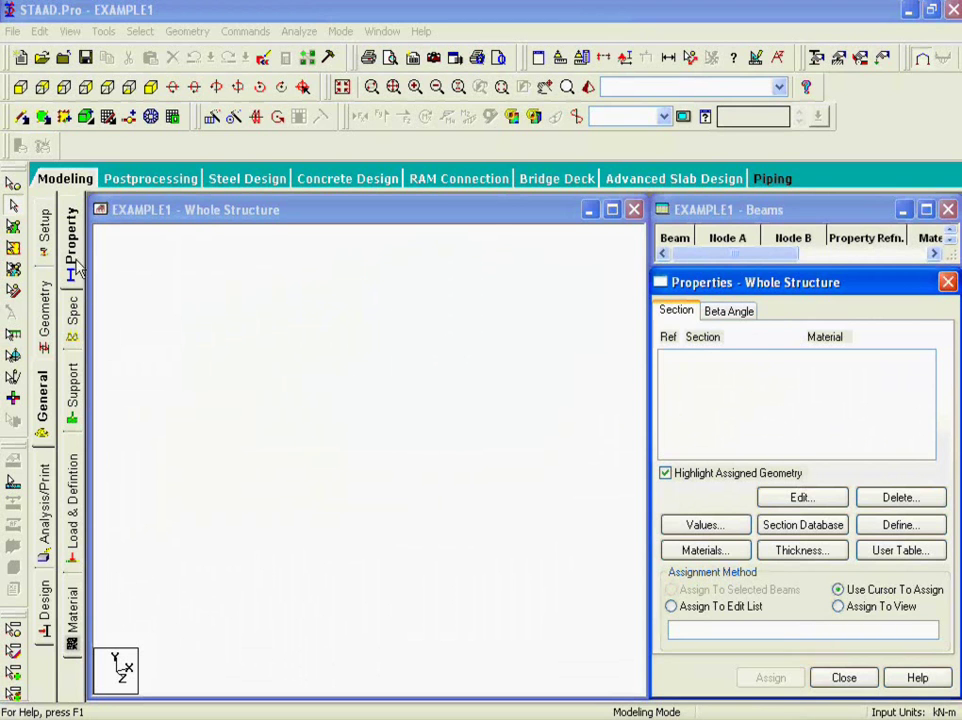
pyautogui.click(71, 390)
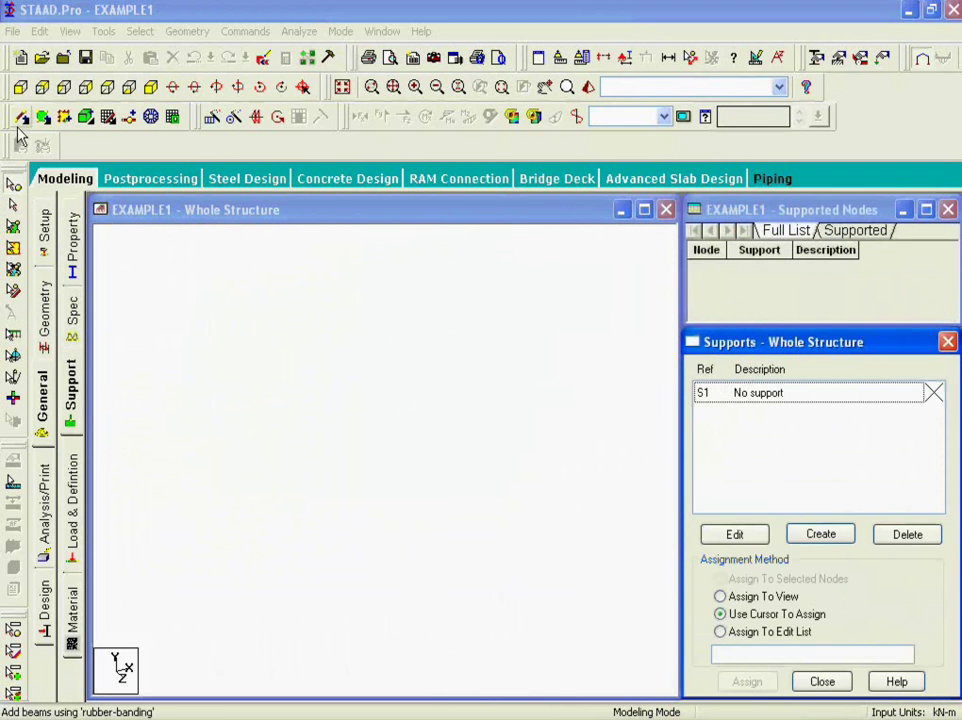
pyautogui.click(12, 31)
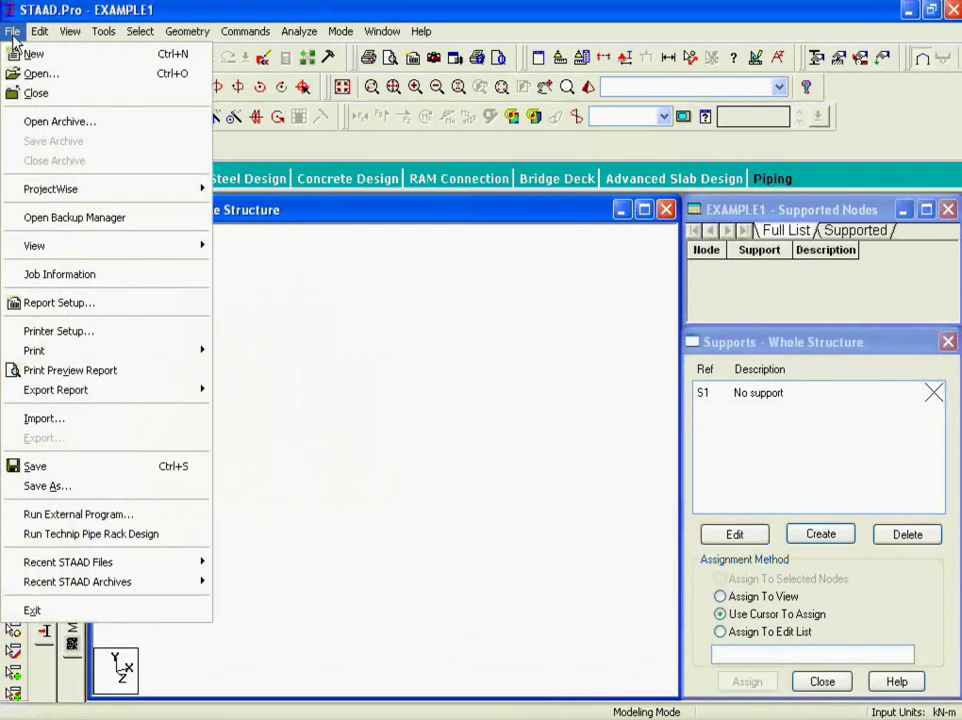
pyautogui.moveTo(38, 32)
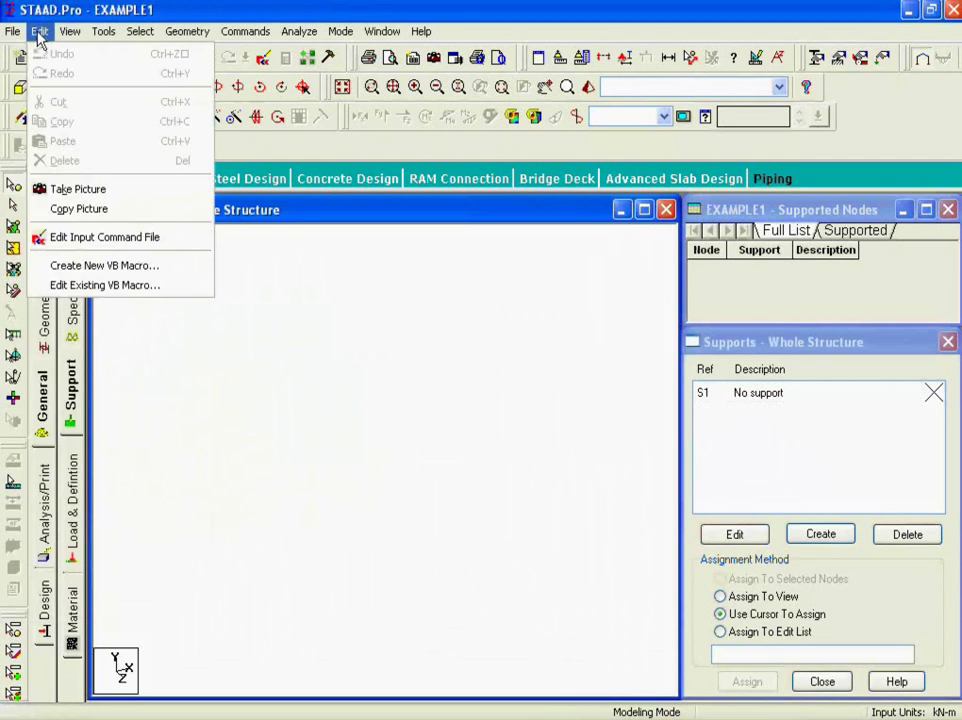
pyautogui.moveTo(68, 34)
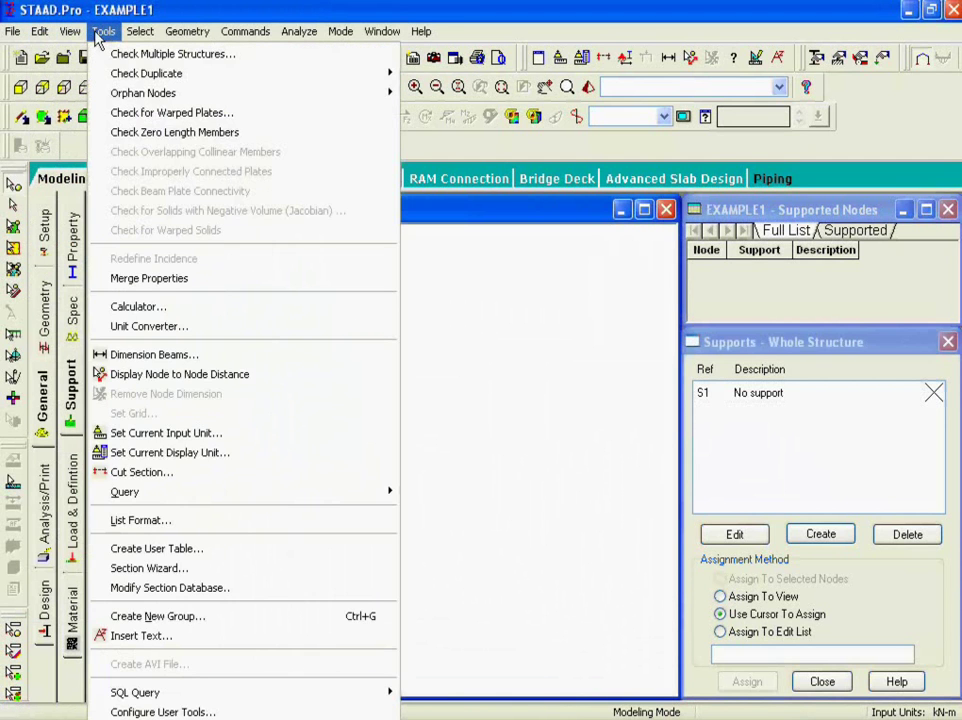
pyautogui.moveTo(134, 36)
pyautogui.moveTo(177, 37)
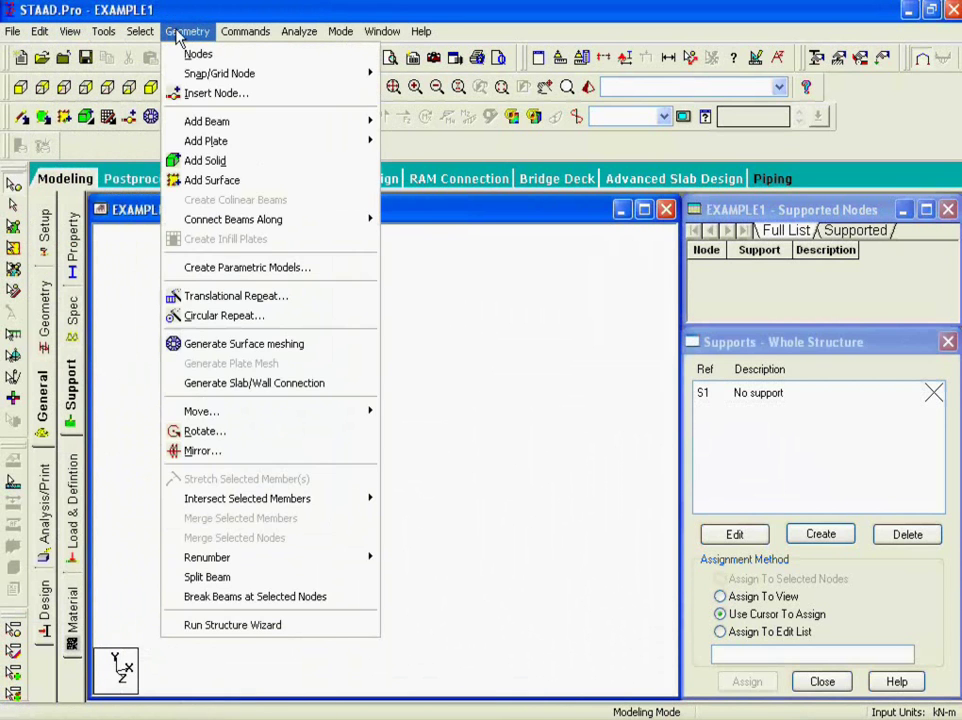
pyautogui.moveTo(228, 38)
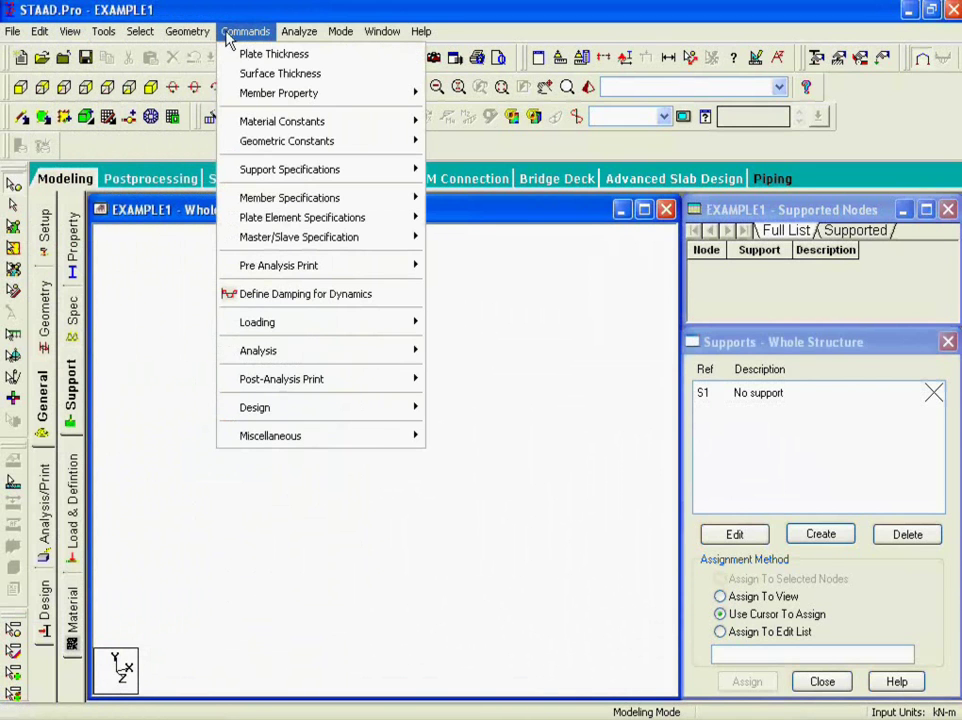
pyautogui.moveTo(285, 35)
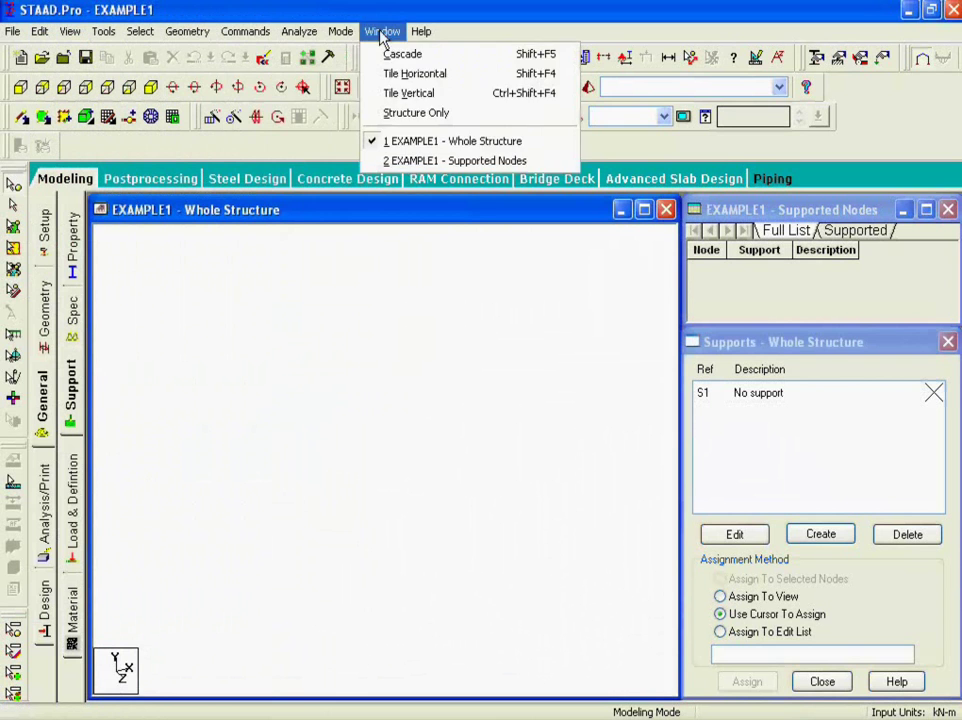
pyautogui.moveTo(362, 38)
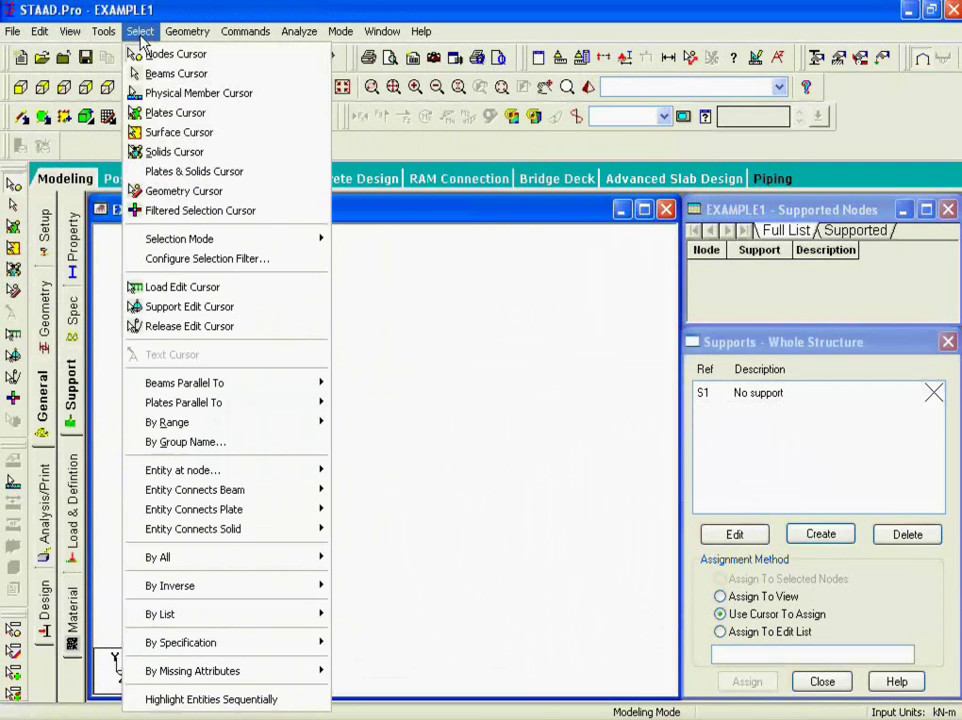
pyautogui.click(39, 31)
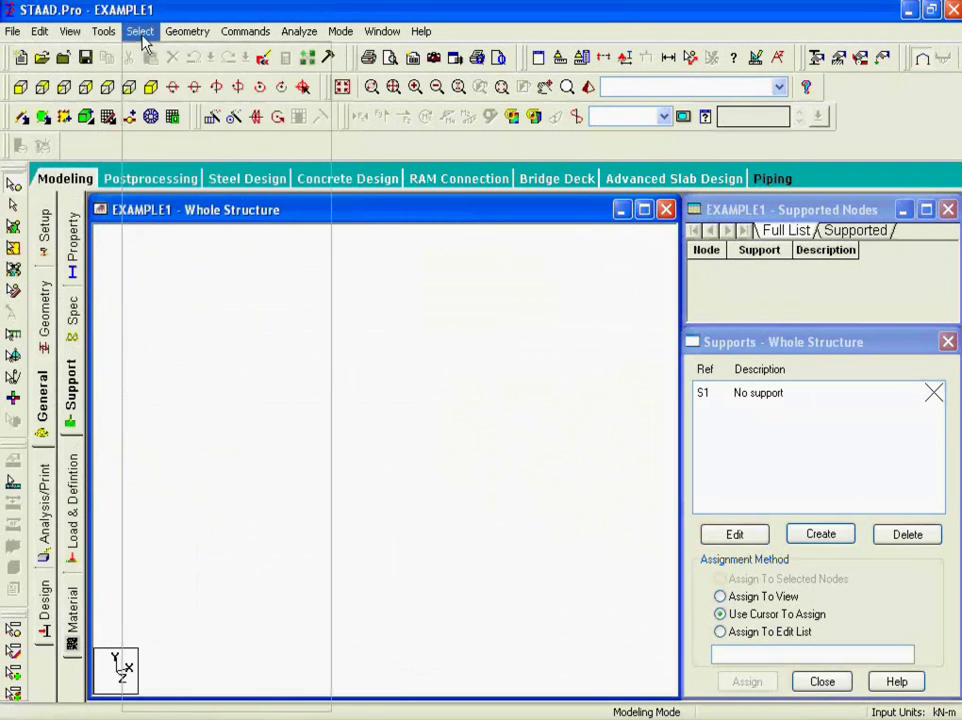
pyautogui.click(290, 35)
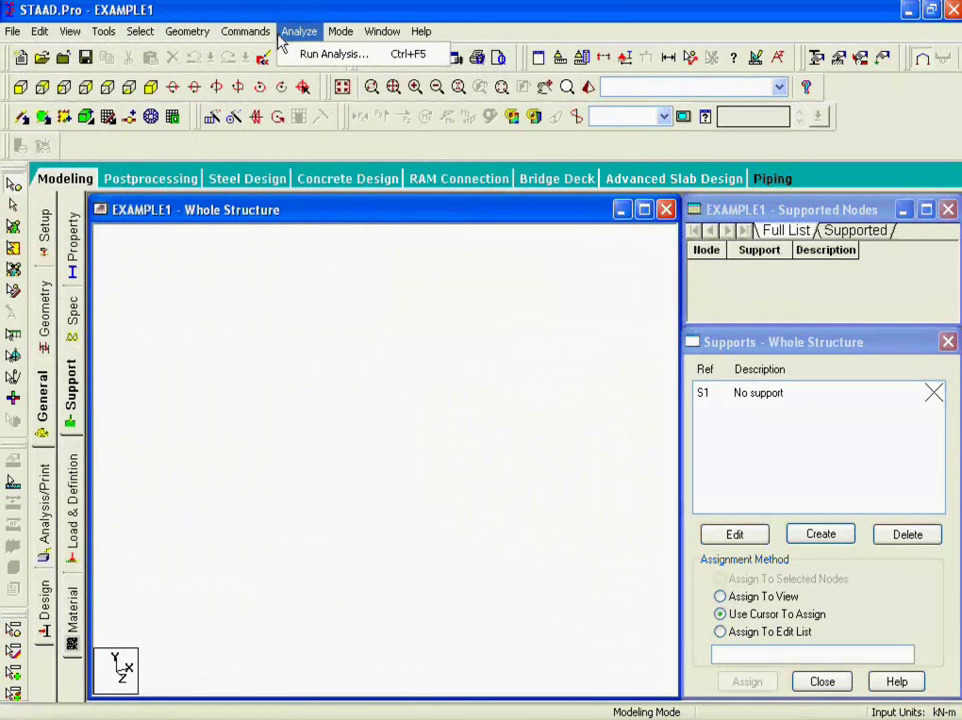
pyautogui.click(167, 18)
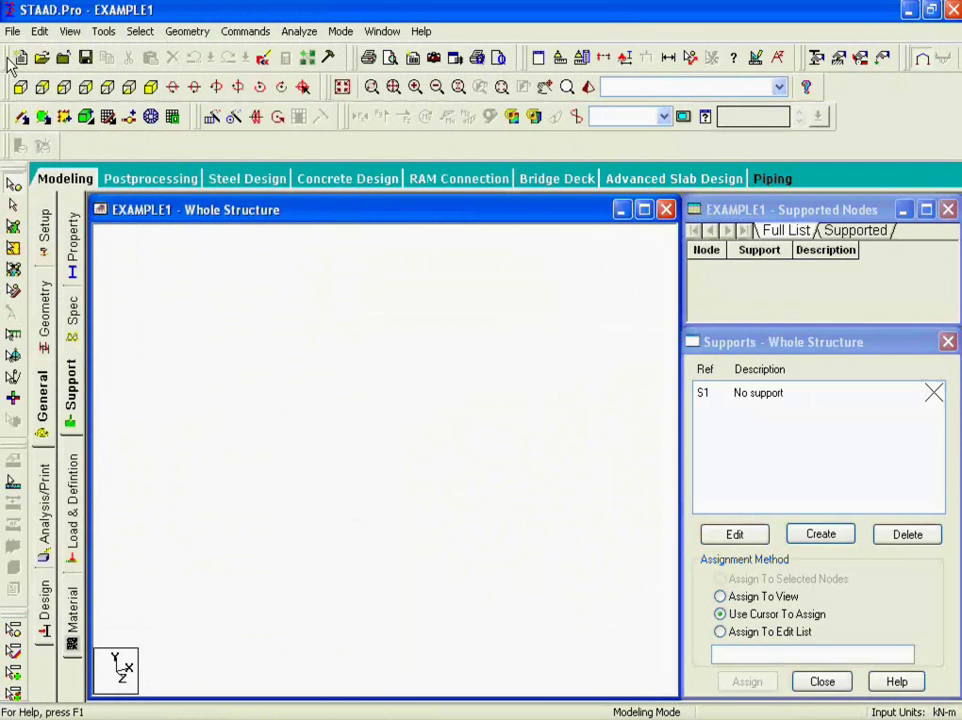
# Undock the File, Geometry and Results toolbars one after another, docking each back in its original row
pyautogui.moveTo(10, 62); pyautogui.dragTo(148, 260)
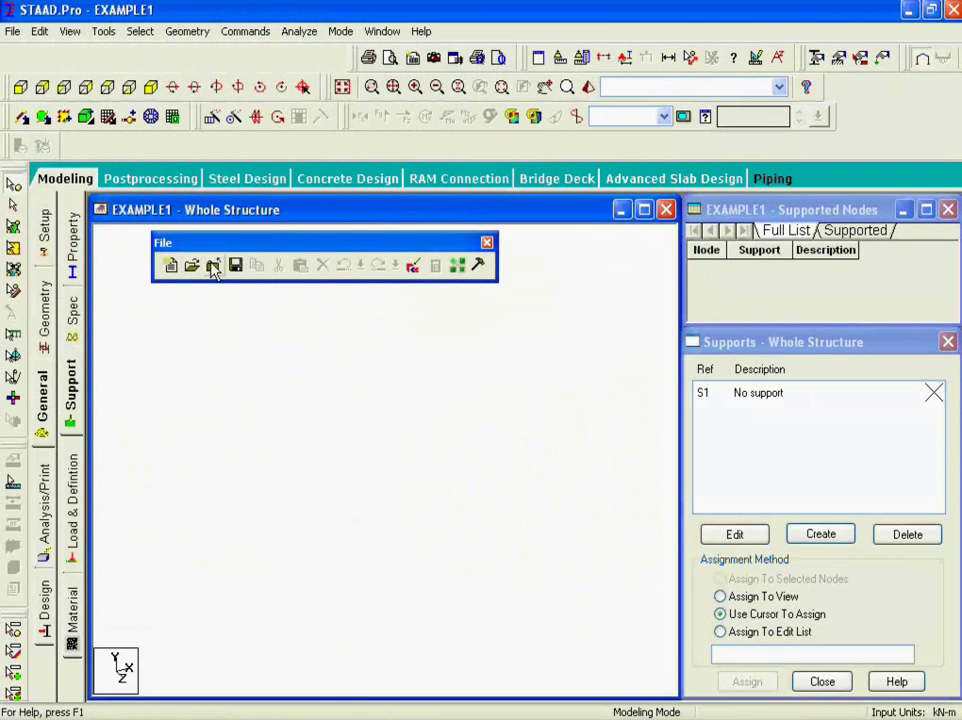
pyautogui.moveTo(218, 247); pyautogui.dragTo(72, 56)
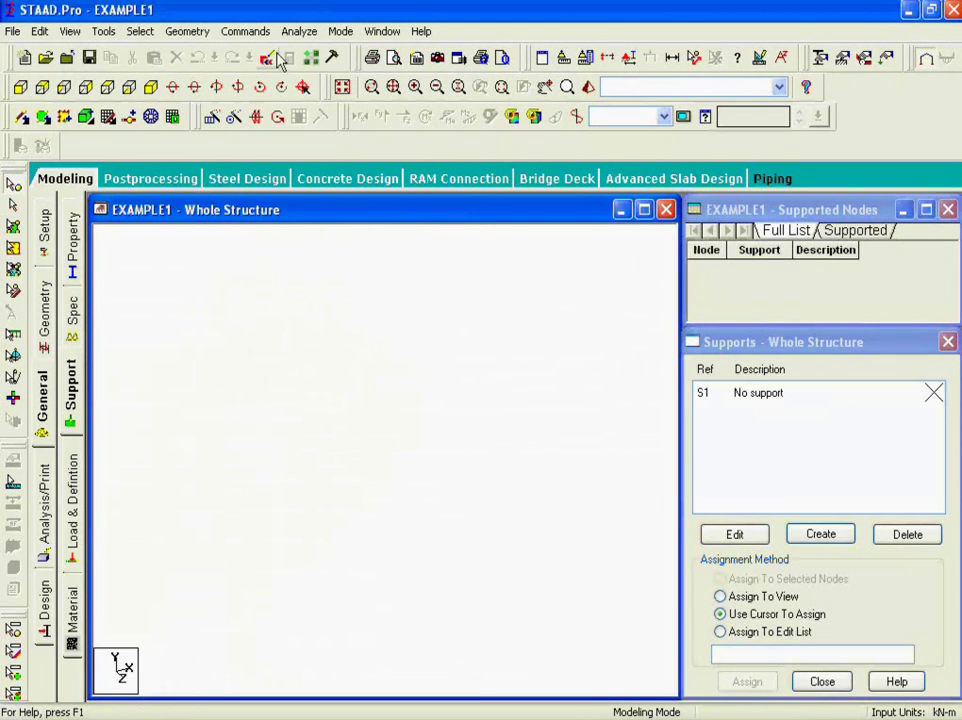
pyautogui.moveTo(366, 57)
pyautogui.mouseDown()
pyautogui.moveTo(285, 260)
pyautogui.moveTo(380, 52)
pyautogui.mouseUp()
pyautogui.moveTo(8, 90); pyautogui.dragTo(38, 84)
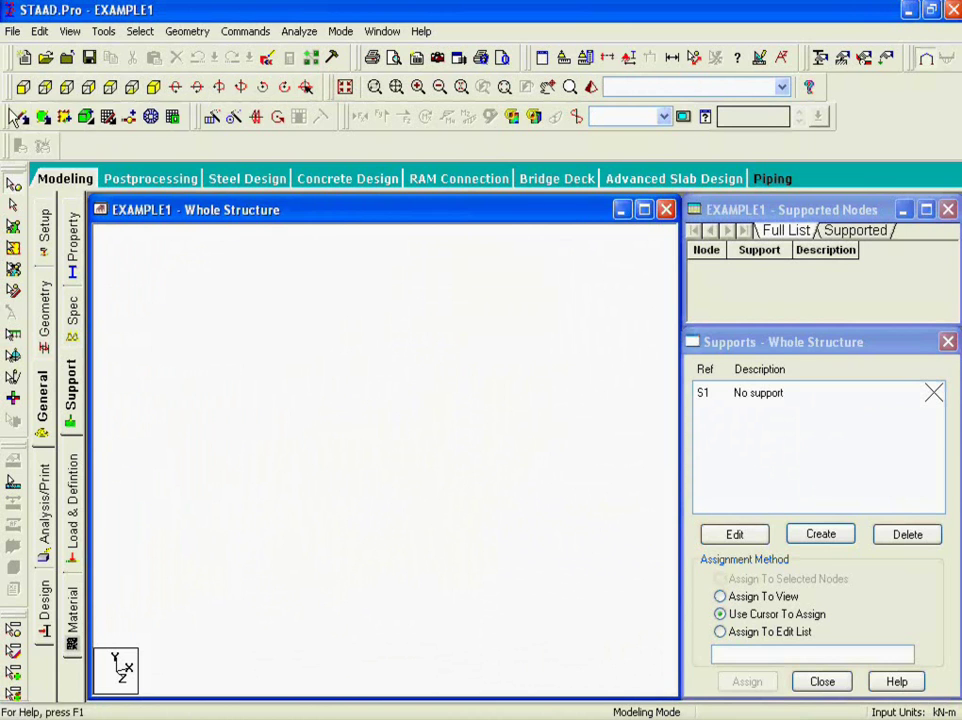
pyautogui.moveTo(15, 117); pyautogui.dragTo(160, 253)
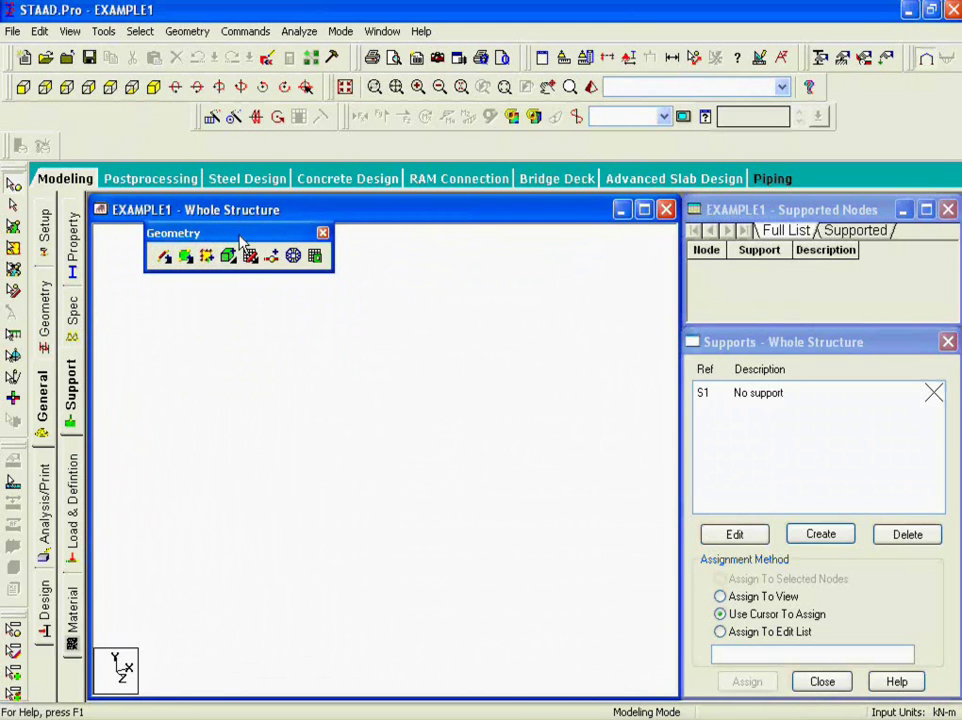
pyautogui.moveTo(240, 243); pyautogui.dragTo(98, 115)
pyautogui.moveTo(265, 86); pyautogui.dragTo(181, 269)
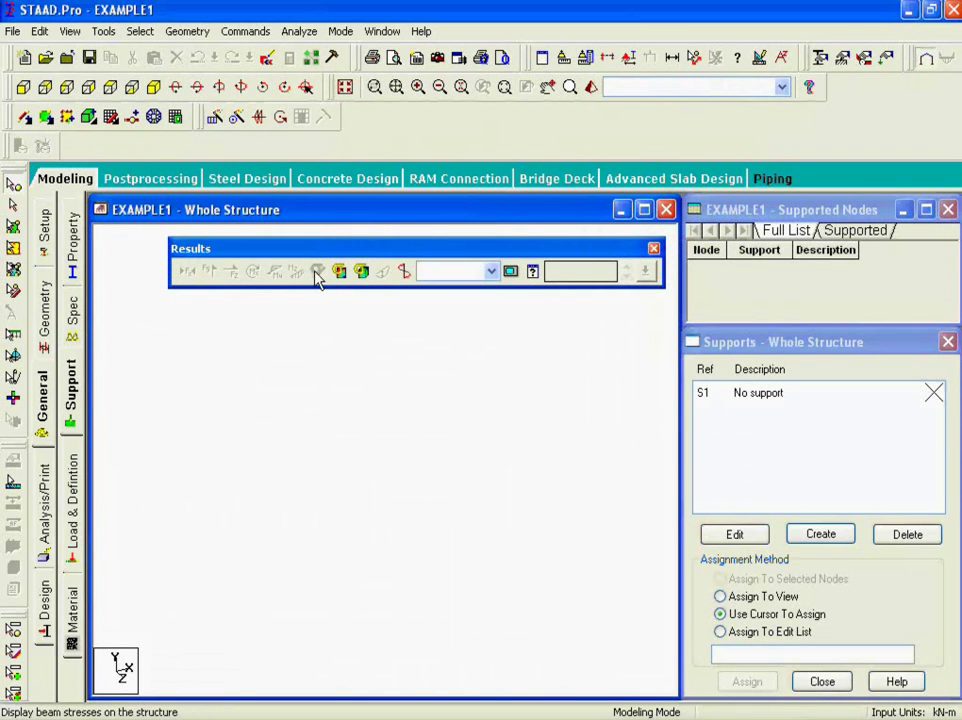
pyautogui.moveTo(326, 249); pyautogui.dragTo(500, 114)
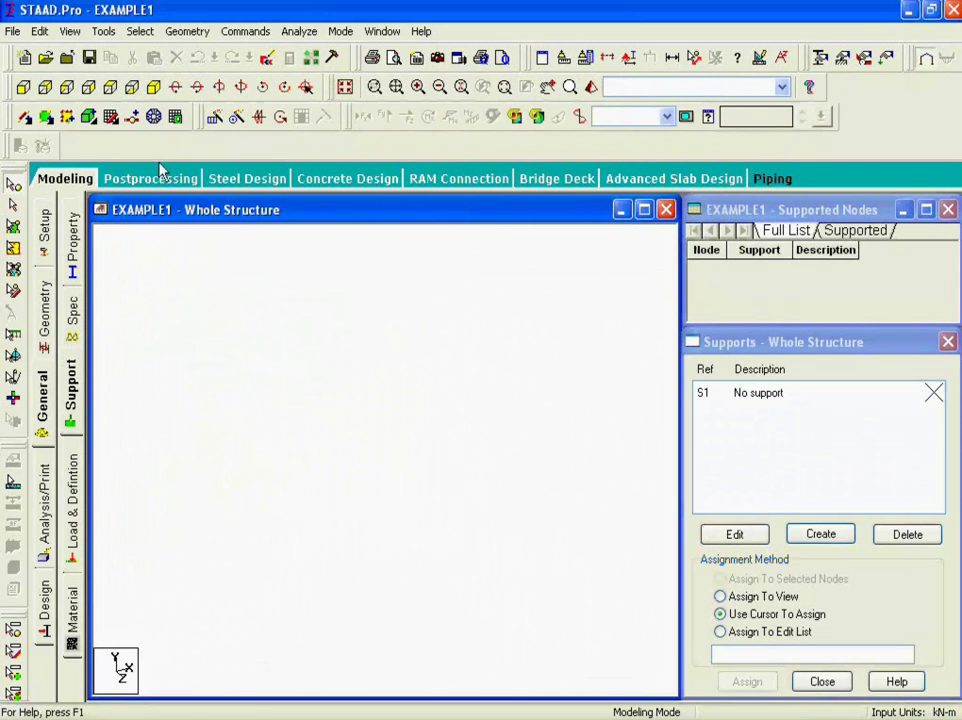
# Move the small two-icon toolbar from its own row to the end of the row of view tools
pyautogui.moveTo(238, 155); pyautogui.dragTo(845, 87)
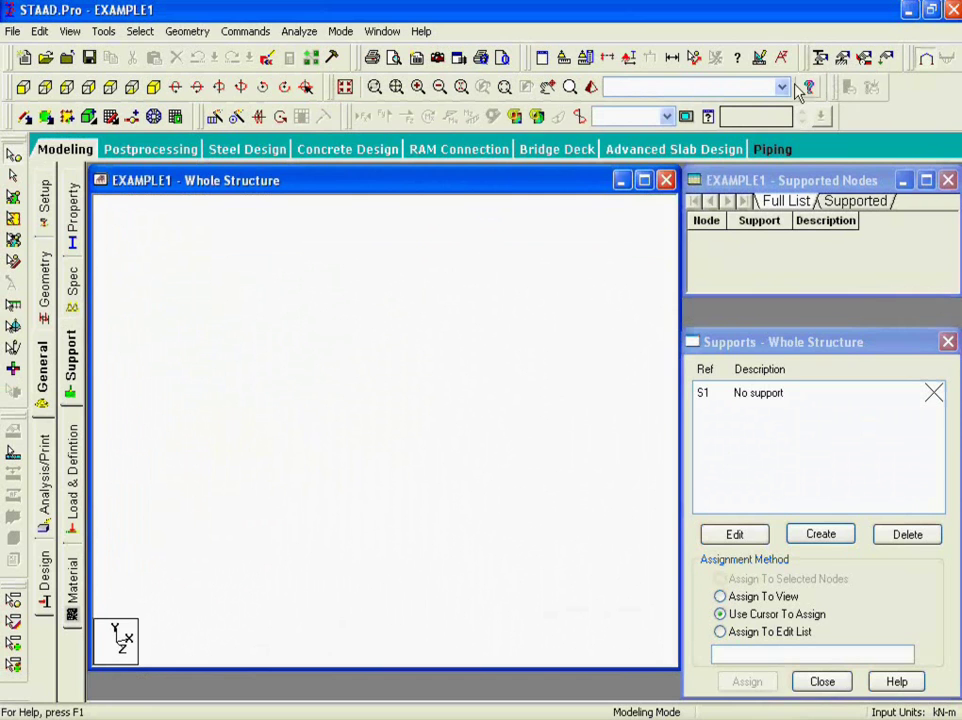
# Stretch the Whole Structure window down to the status bar and review the job information fields such as Job, Rev. and Part
pyautogui.moveTo(515, 668); pyautogui.dragTo(515, 699)
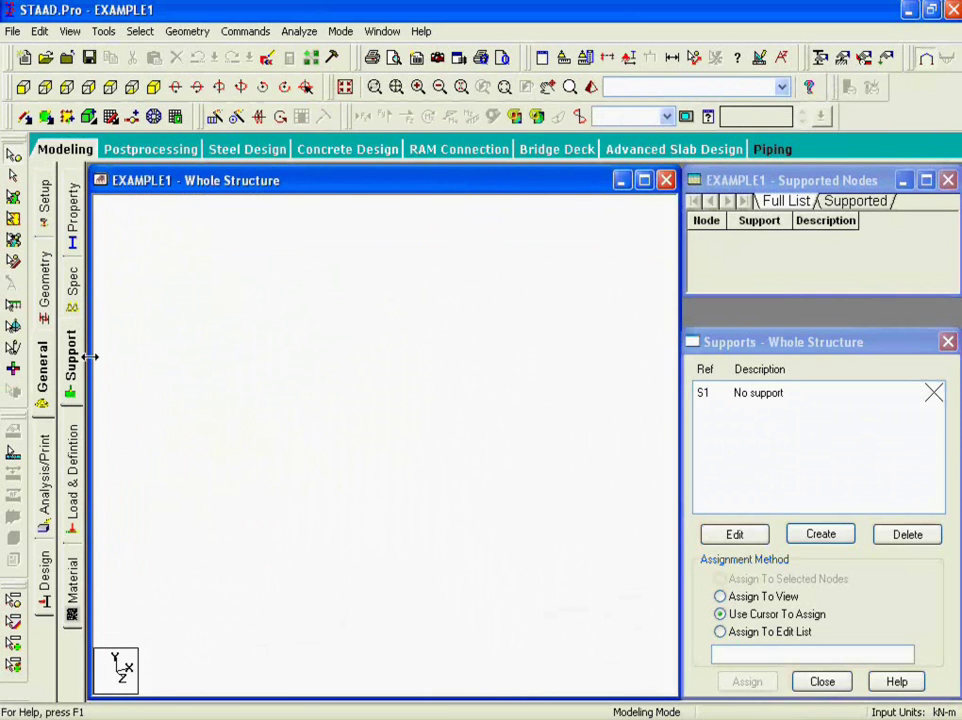
pyautogui.click(45, 222)
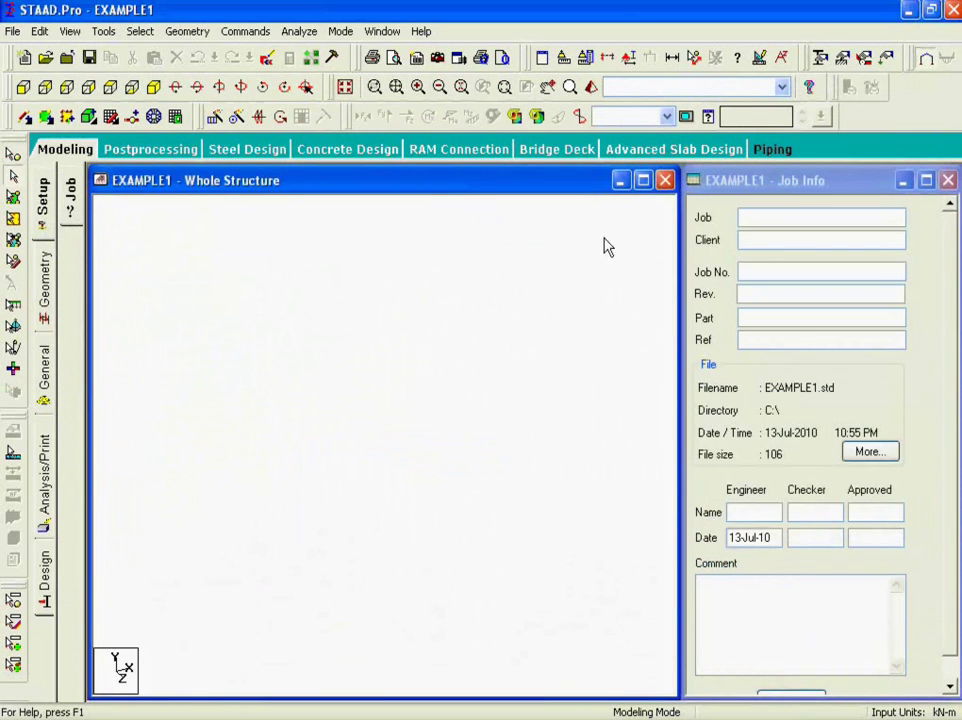
pyautogui.click(744, 217)
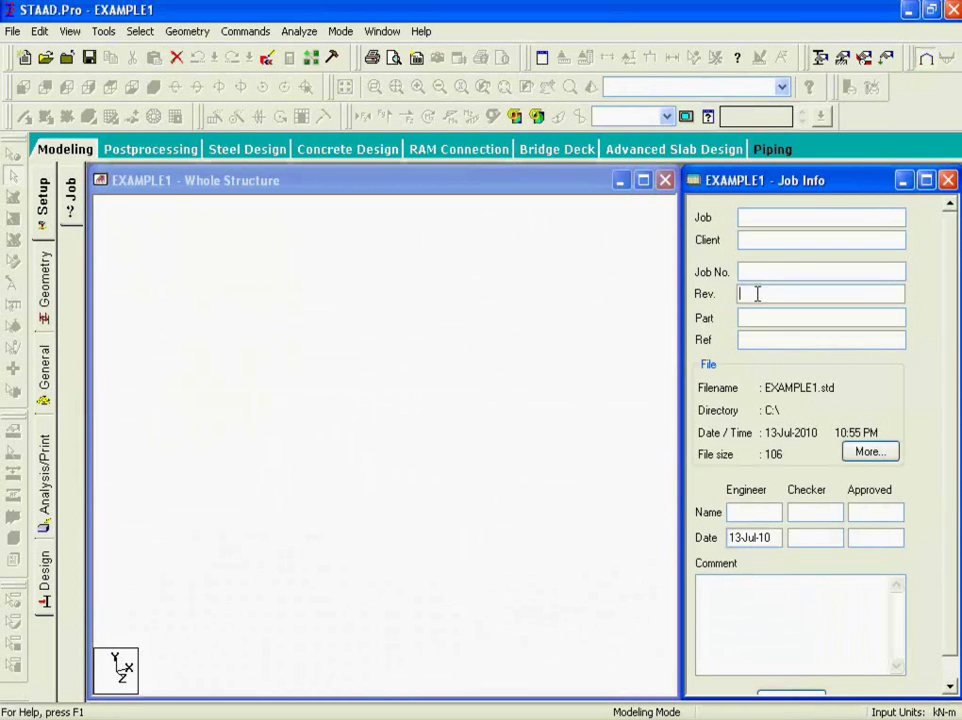
pyautogui.click(754, 318)
# Create a new plane structure file named Structure2 in C:\ with meter and kilonewton units
pyautogui.click(12, 31)
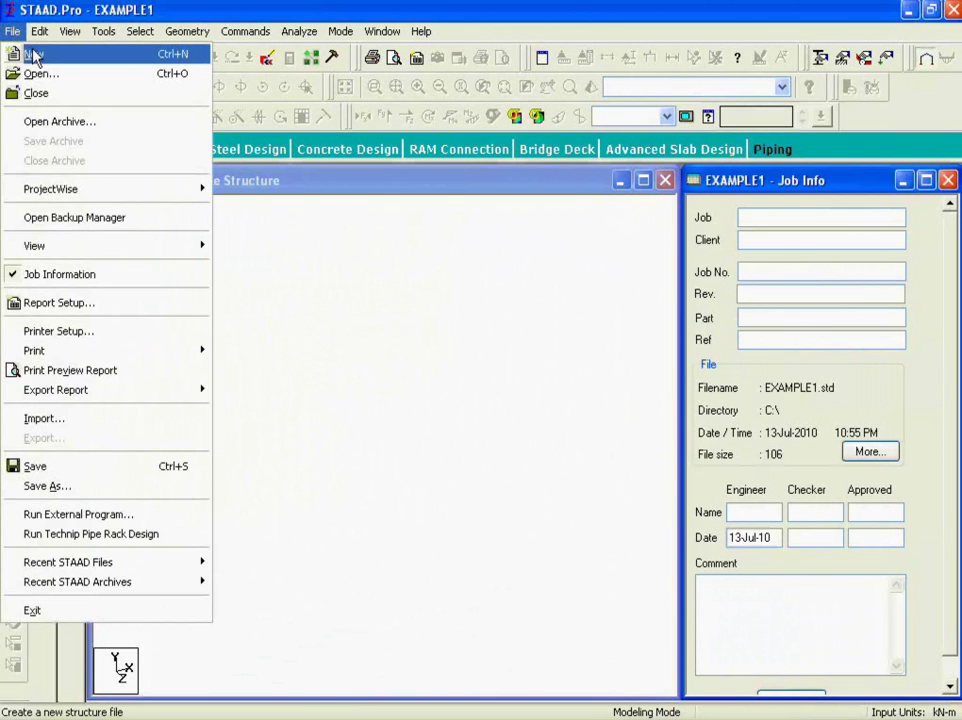
pyautogui.click(34, 55)
pyautogui.click(304, 232)
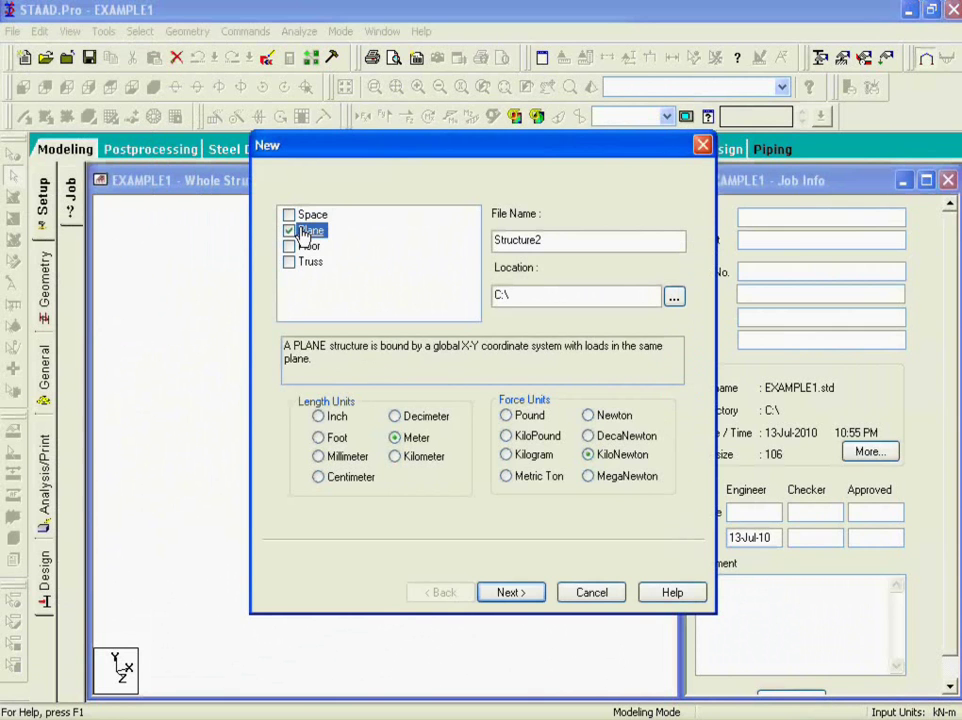
pyautogui.click(512, 592)
pyautogui.click(511, 593)
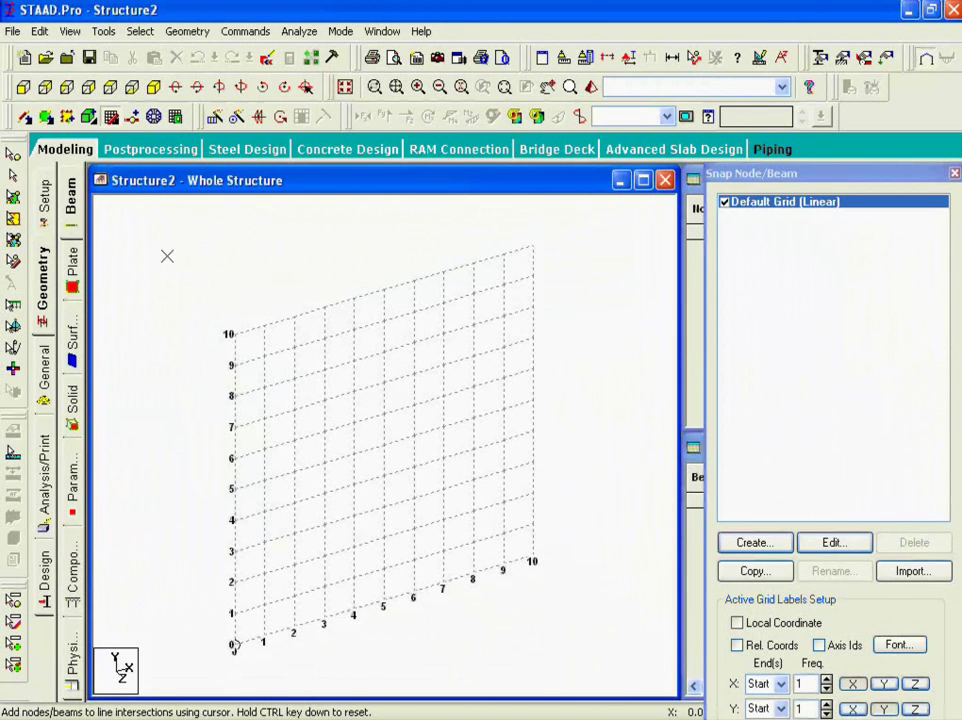
# In the front view, draw connected beams through grid points (0,0), (2,4), (4,1), (7,5), (6,7), (4,7) and (6,9)
pyautogui.click(23, 87)
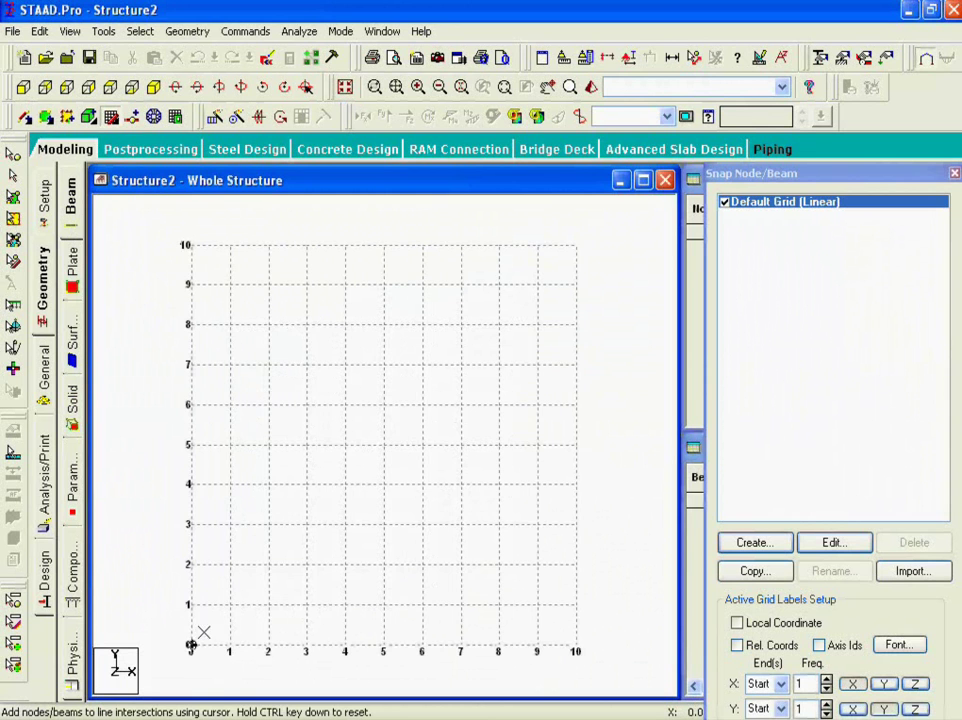
pyautogui.click(191, 644)
pyautogui.click(268, 484)
pyautogui.click(345, 604)
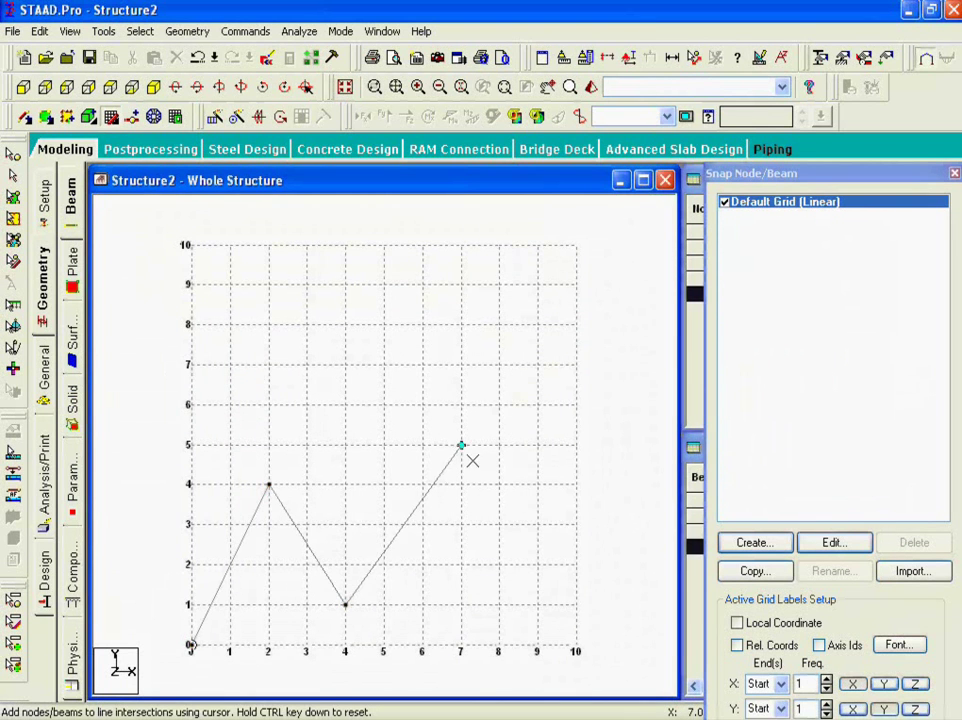
pyautogui.click(460, 444)
pyautogui.click(422, 364)
pyautogui.click(345, 364)
pyautogui.click(422, 284)
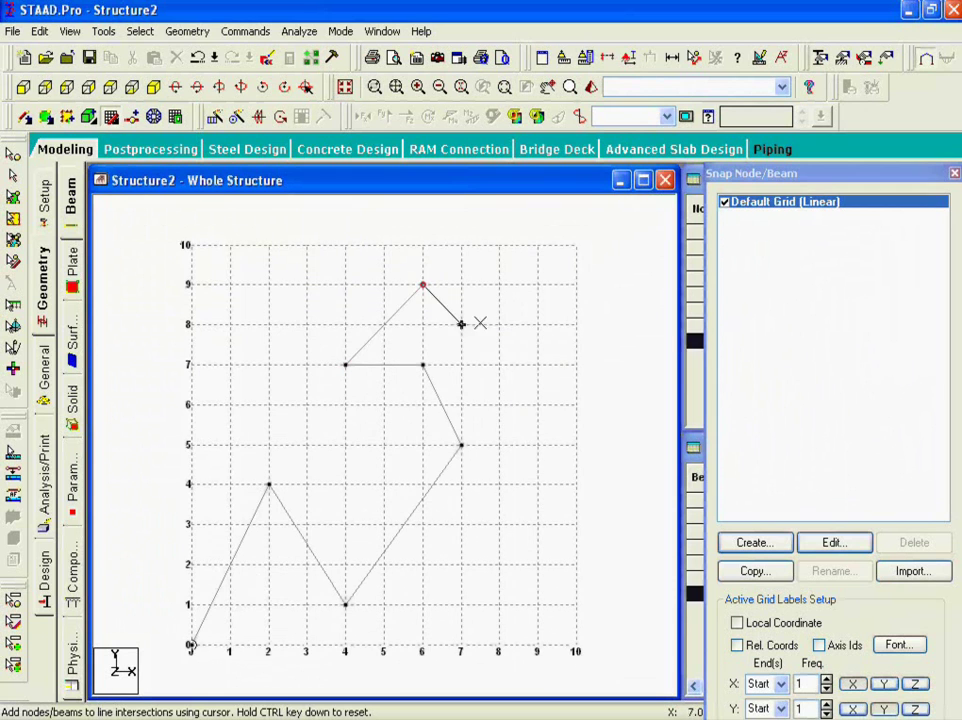
# Continue the beam chain from (6,9) through grid points (8,7), (9,3), (7,3), (4,5), (1,7), (3,9) and (1,5)
pyautogui.click(499, 364)
pyautogui.click(537, 524)
pyautogui.click(460, 524)
pyautogui.click(345, 444)
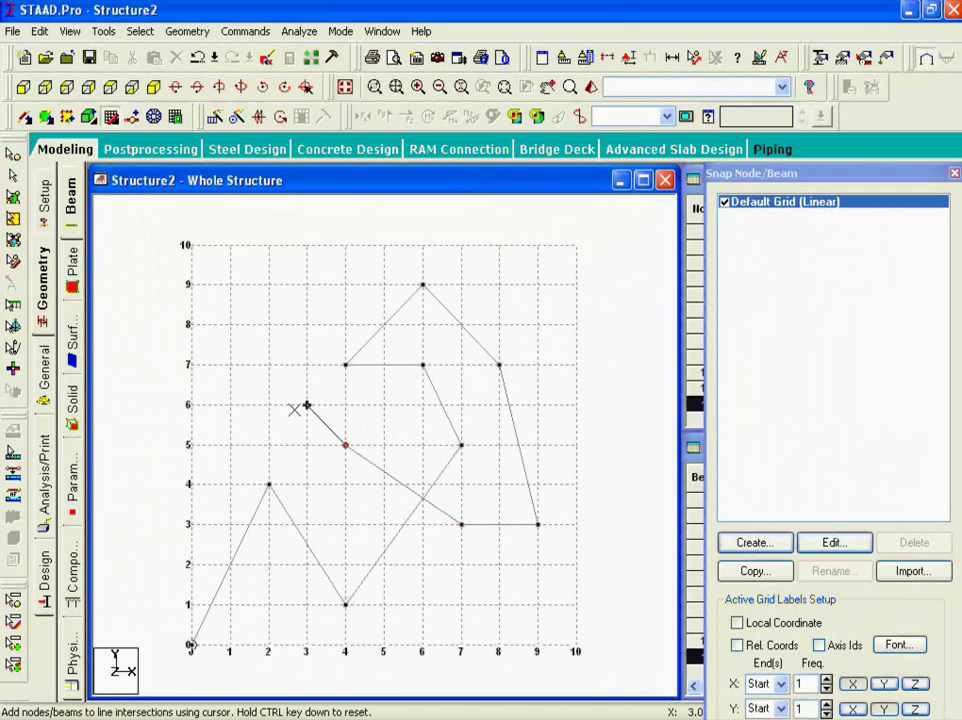
pyautogui.click(230, 364)
pyautogui.click(306, 285)
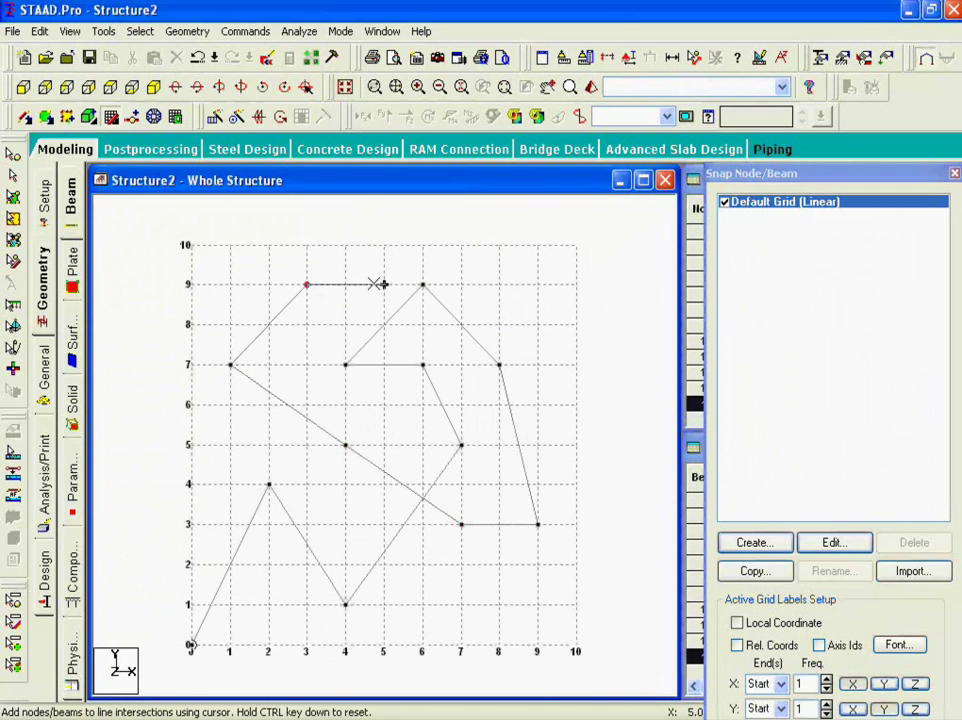
pyautogui.click(230, 444)
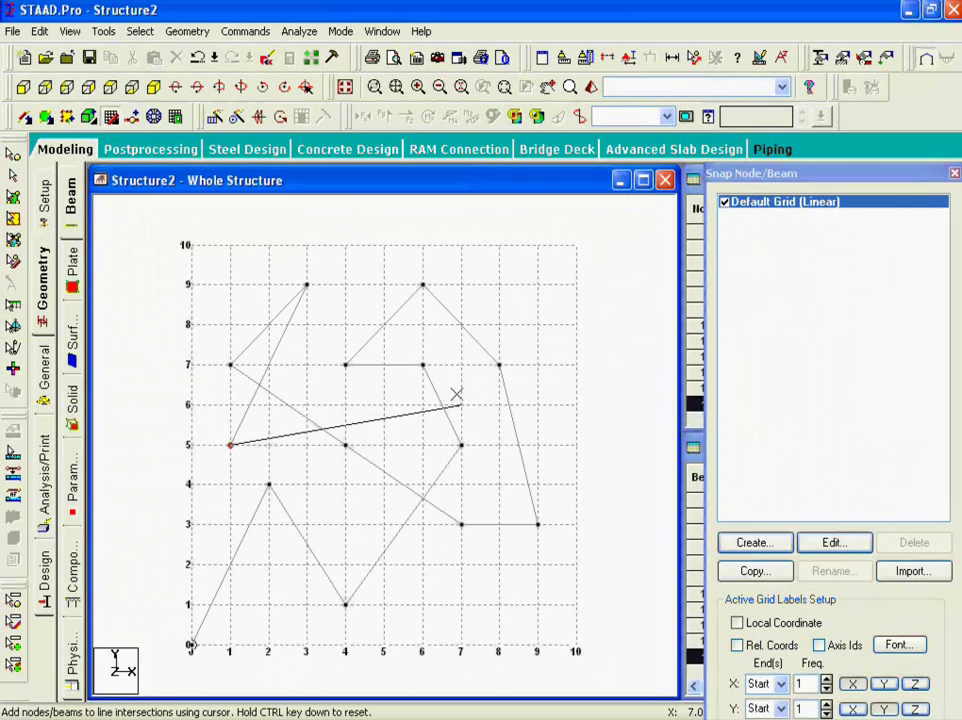